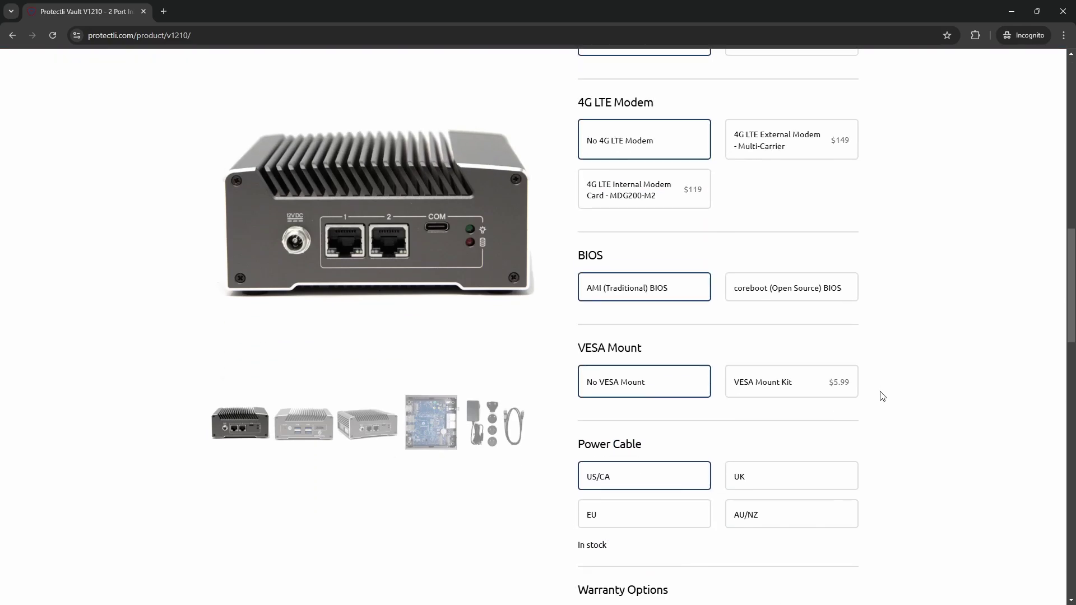
# - Choose coreboot (Open Source) BIOS for the Vault V1210 and read the Flashli page's disclaimer and "Why Flashli?" section
pyautogui.click(792, 285)
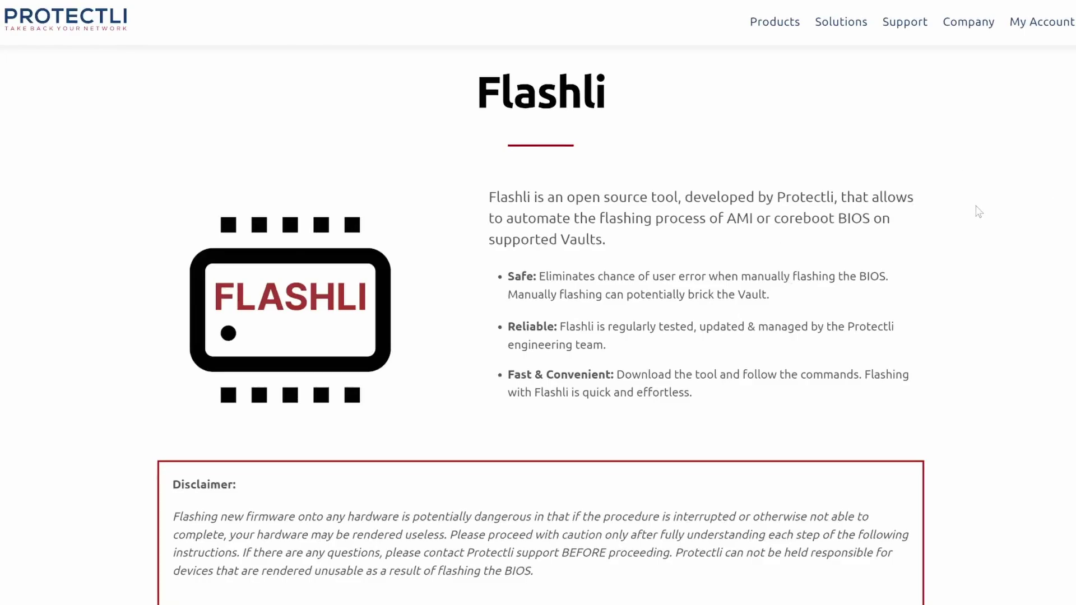
pyautogui.scroll(-5, 980, 212)
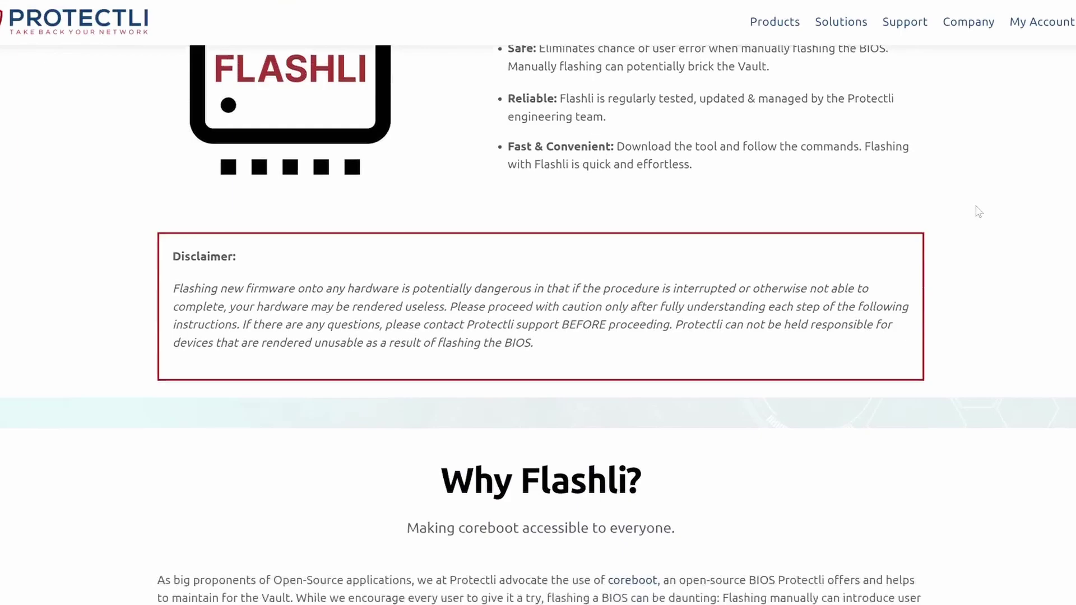
pyautogui.scroll(-2, 979, 212)
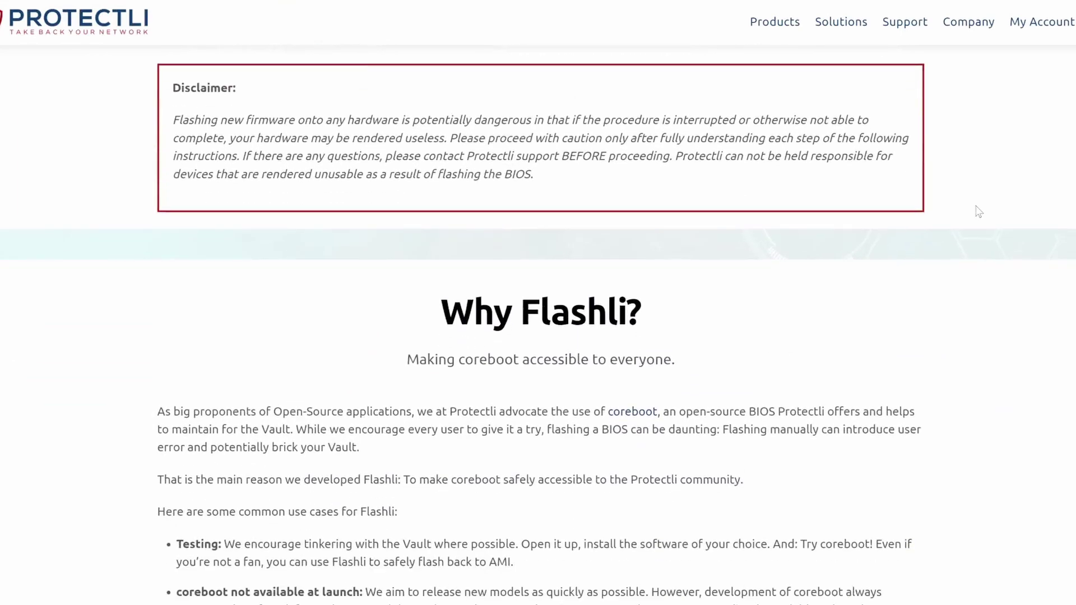
pyautogui.scroll(-3, 979, 212)
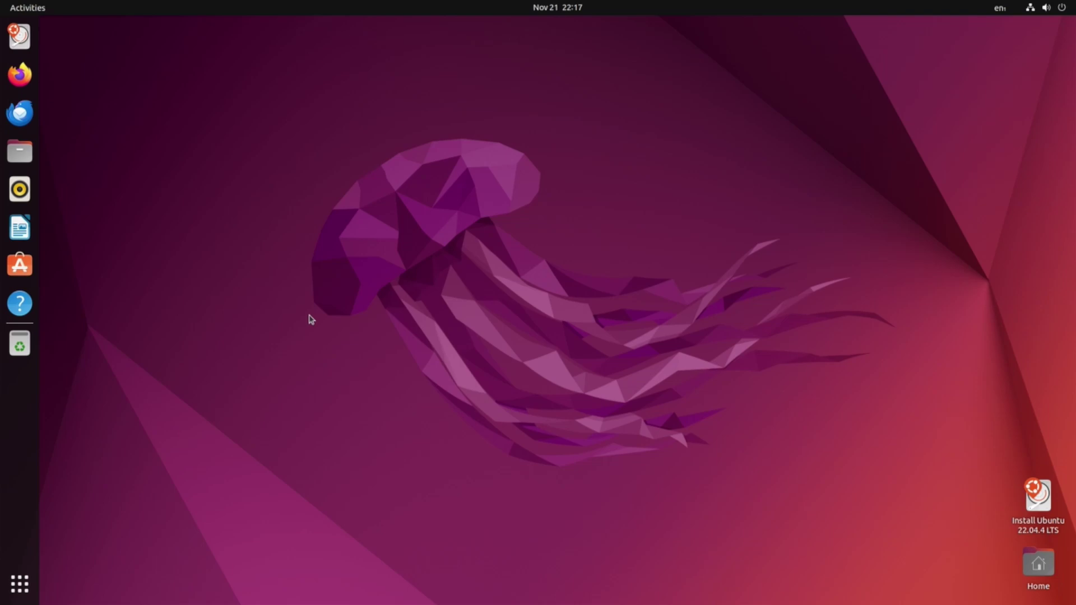
# - Read the overview and flashing warnings in the knowledge base article "How to Use Flashli to Flash Firmware (coreboot, AMI)"
pyautogui.click(26, 78)
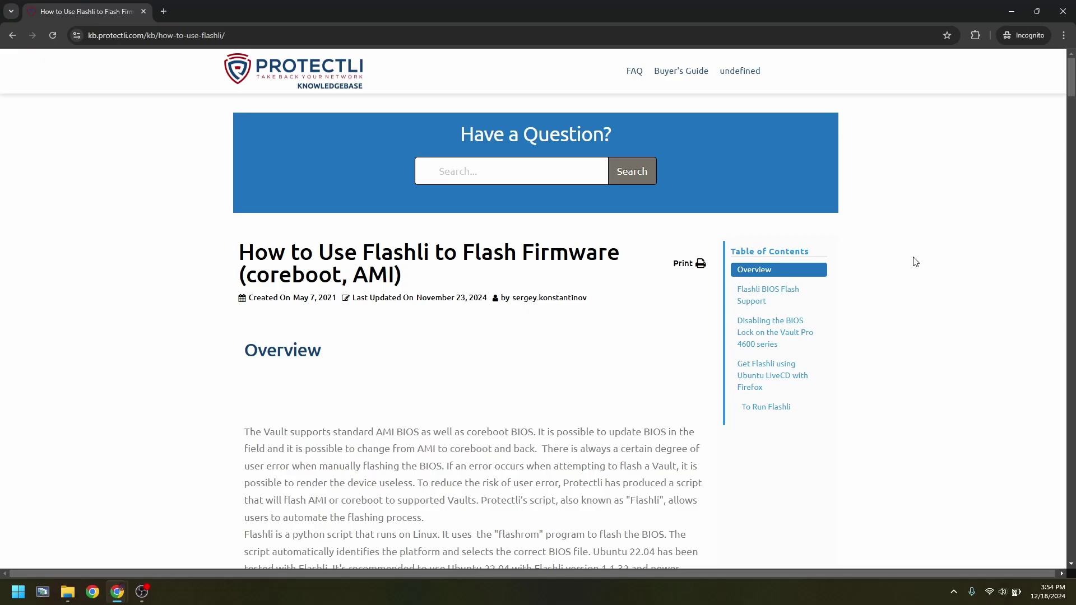
pyautogui.scroll(-2, 915, 260)
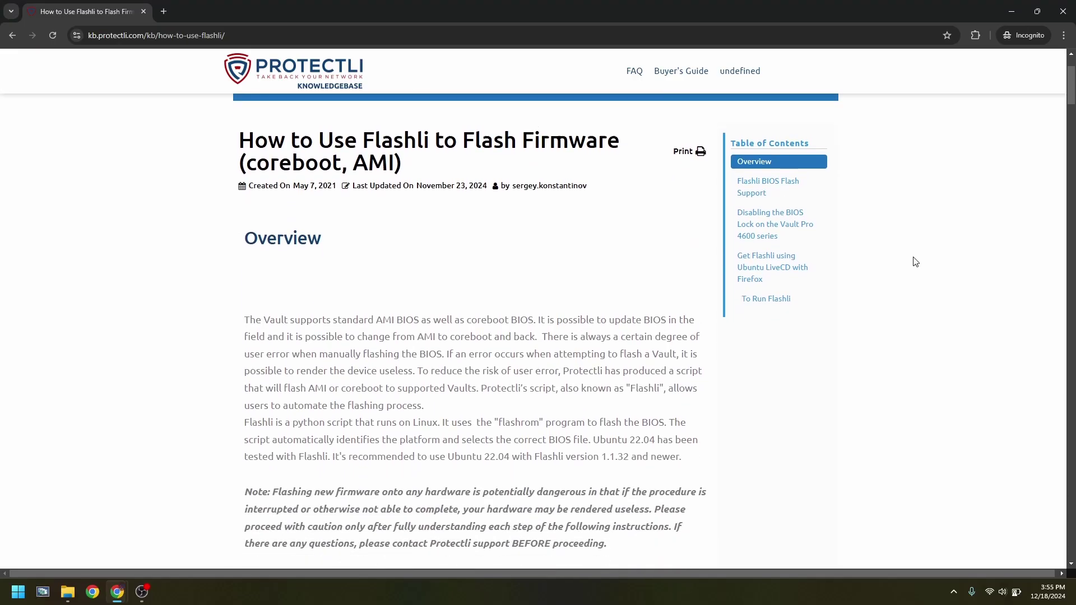
pyautogui.scroll(-2, 915, 261)
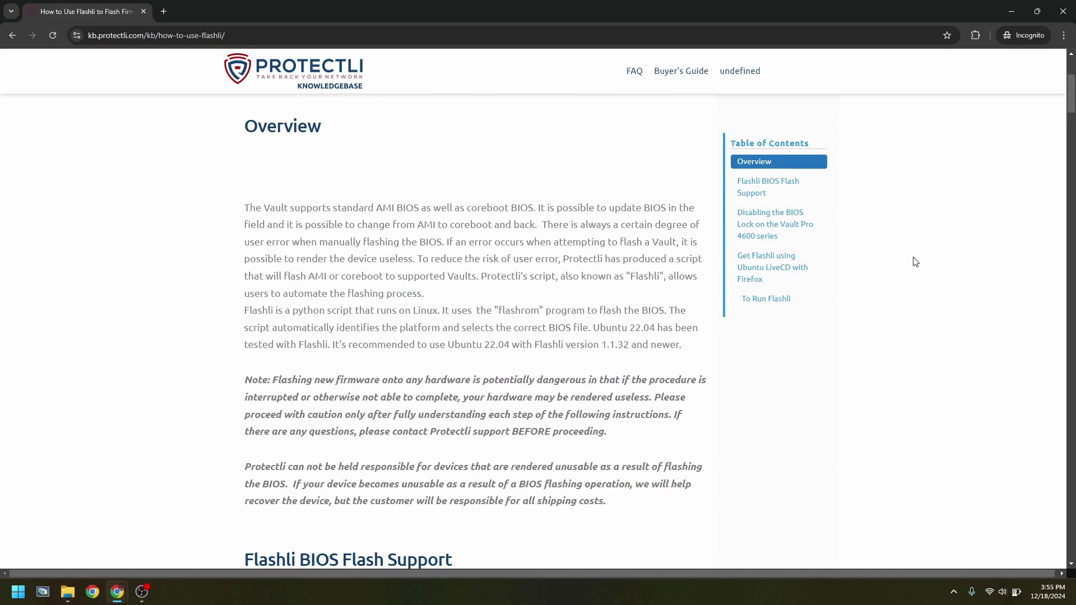
pyautogui.scroll(-3, 914, 261)
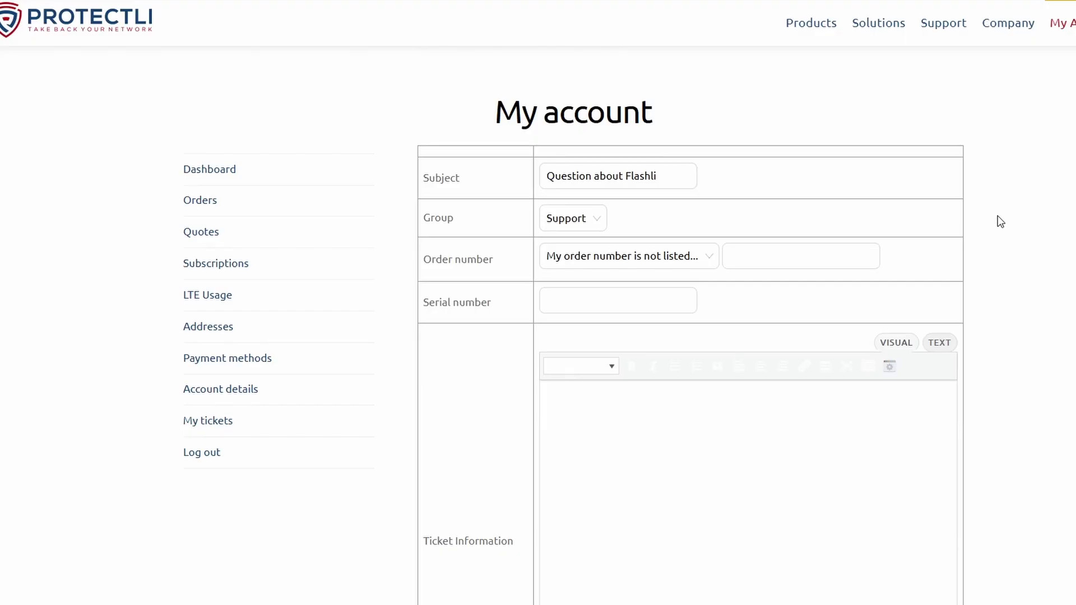
# - Go to the Ticket Information field of the support ticket titled "Question about Flashli"
pyautogui.scroll(-3, 1001, 221)
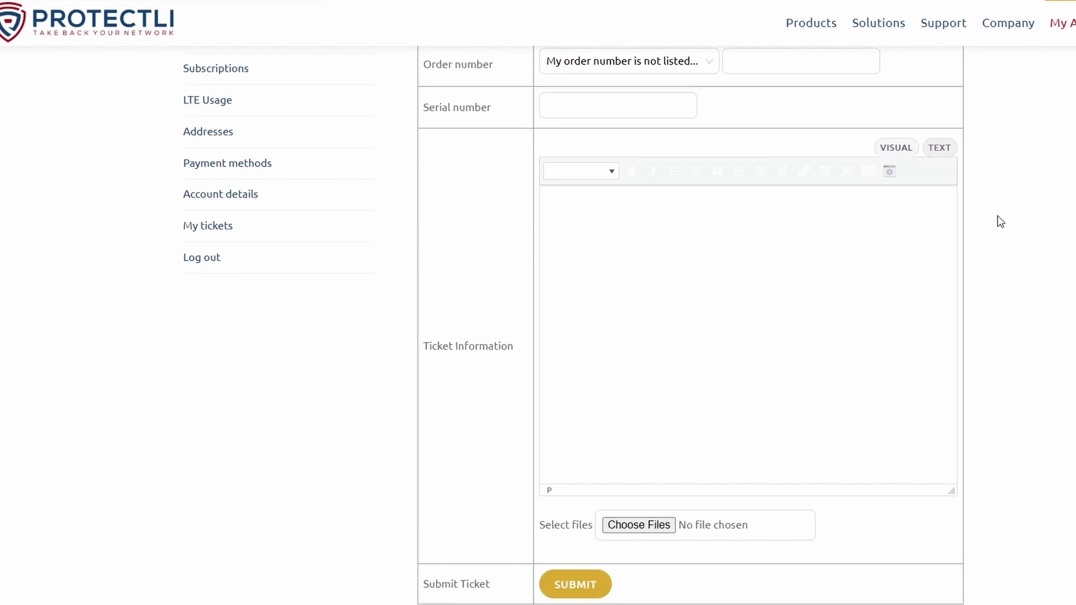
pyautogui.click(667, 280)
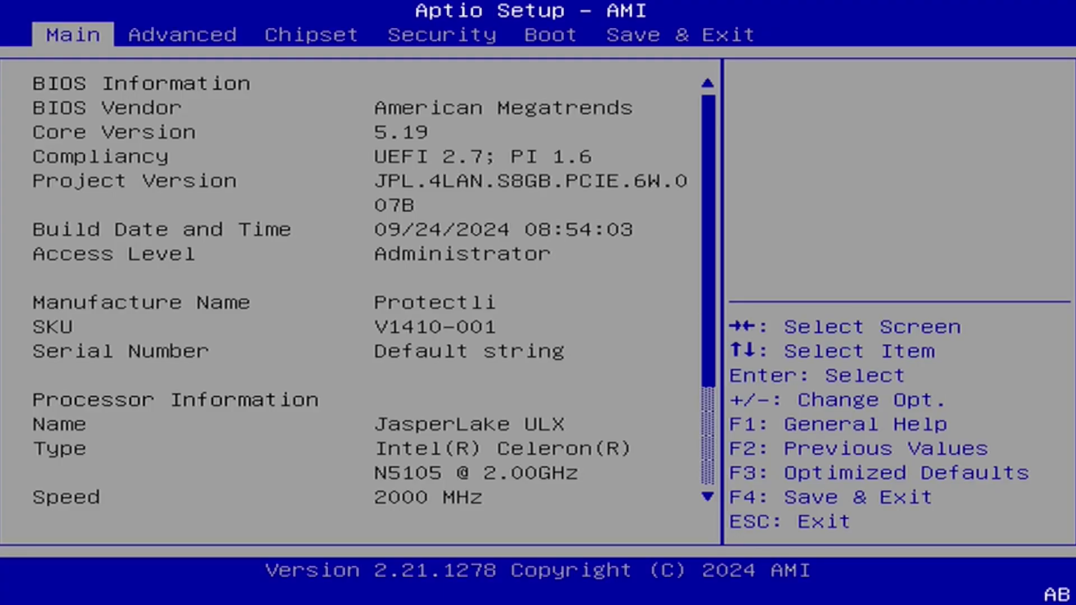
# - Open the Secure Boot configuration among the security settings of the V1410's AMI BIOS setup
pyautogui.press('Right')
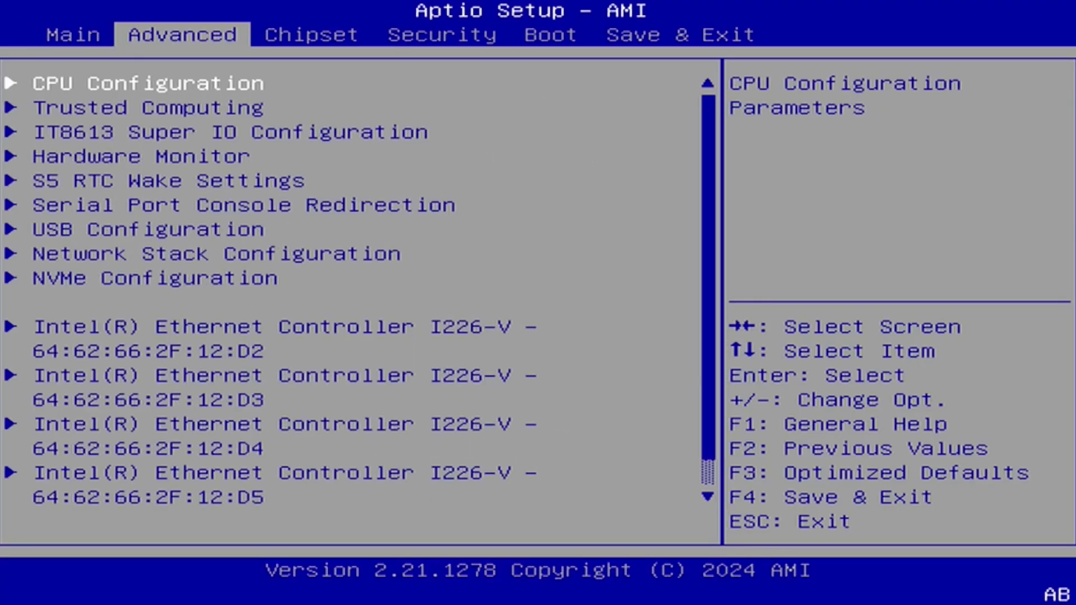
pyautogui.press('Right')
pyautogui.press('Right')
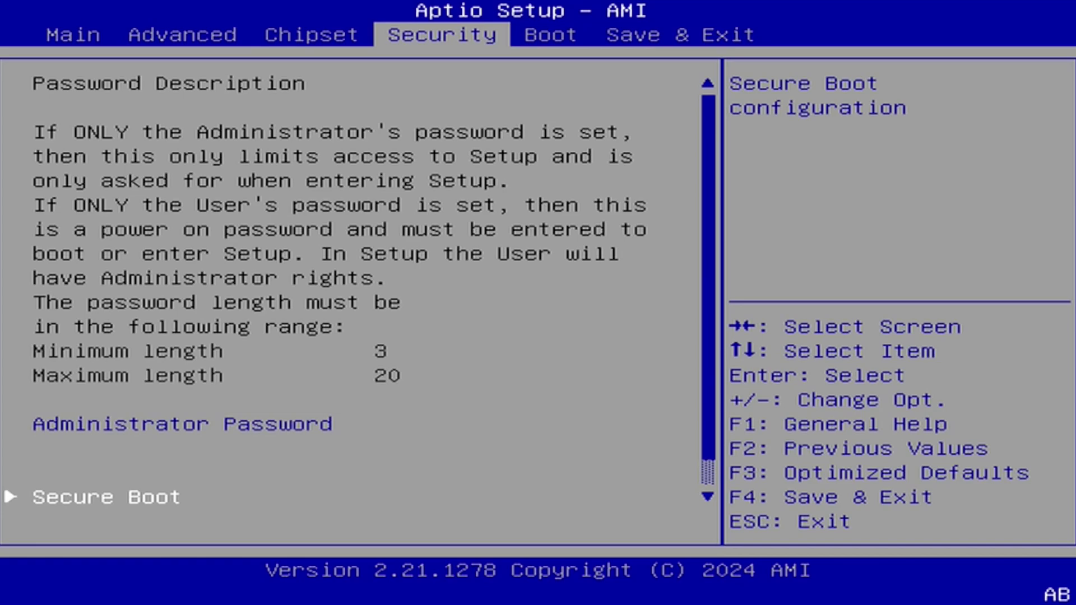
pyautogui.press('Return')
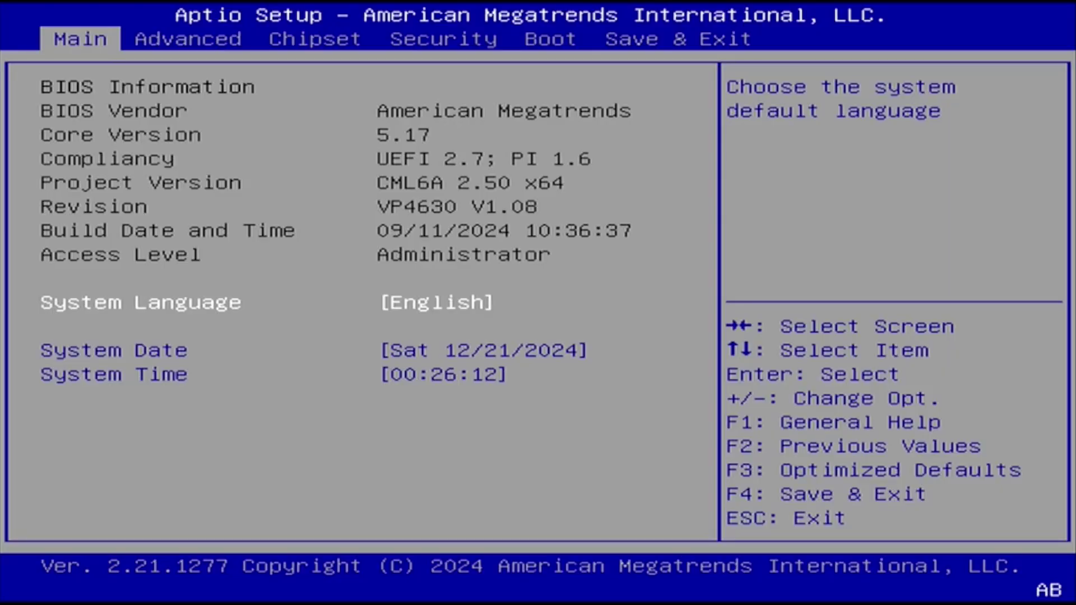
# - Set BIOS Lock to Disabled in the VP4630's chipset PCH-IO Configuration, then save the settings and exit the AMI setup
pyautogui.press('Right')
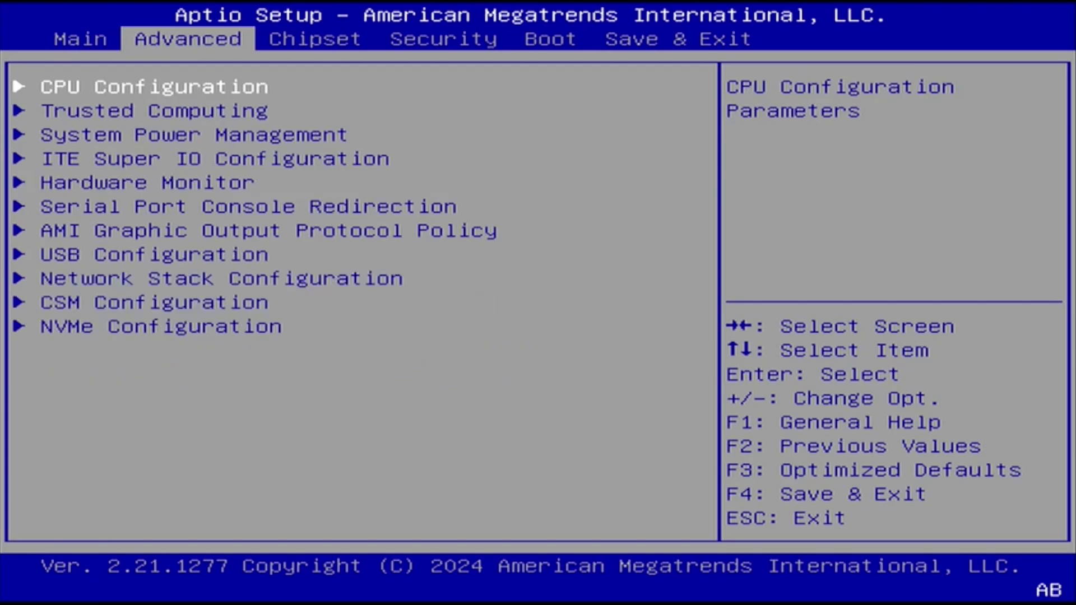
pyautogui.press('Right')
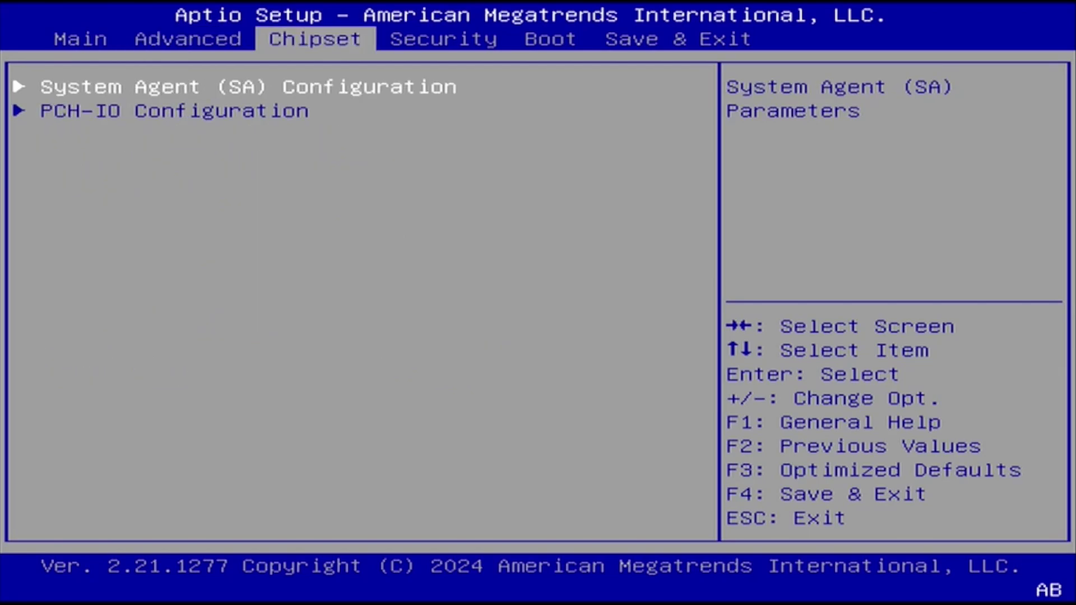
pyautogui.press('Down')
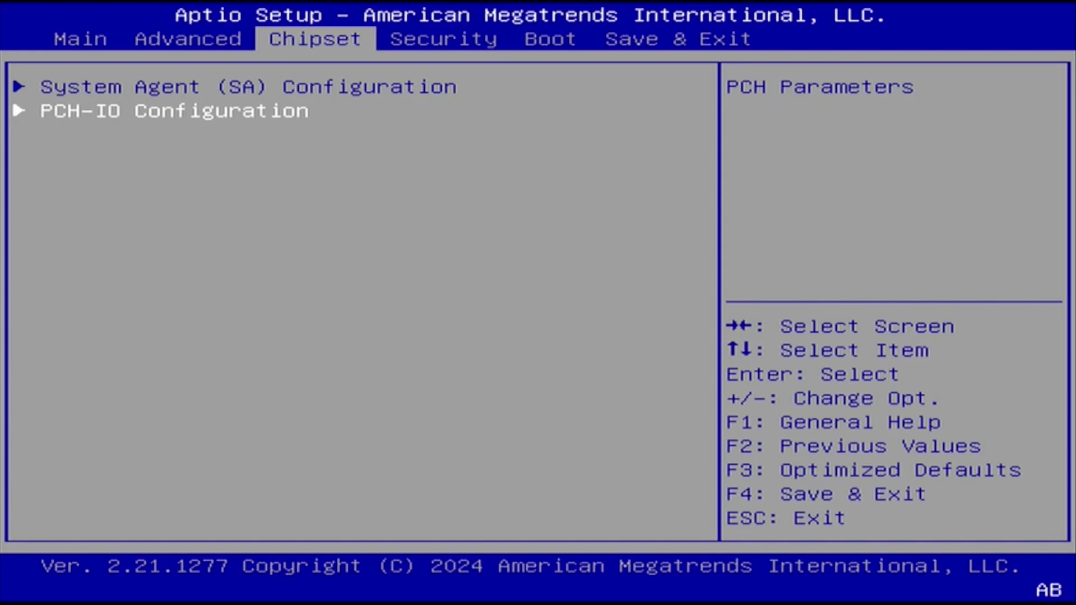
pyautogui.press('Return')
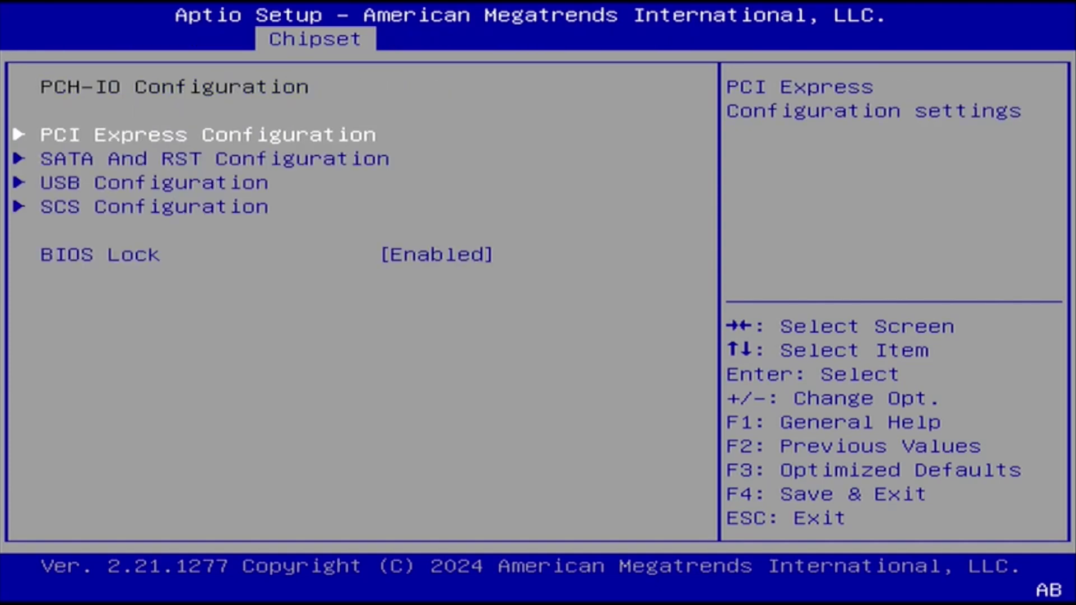
pyautogui.press('Down')
pyautogui.press('Down')
pyautogui.press('Down')
pyautogui.press('Down')
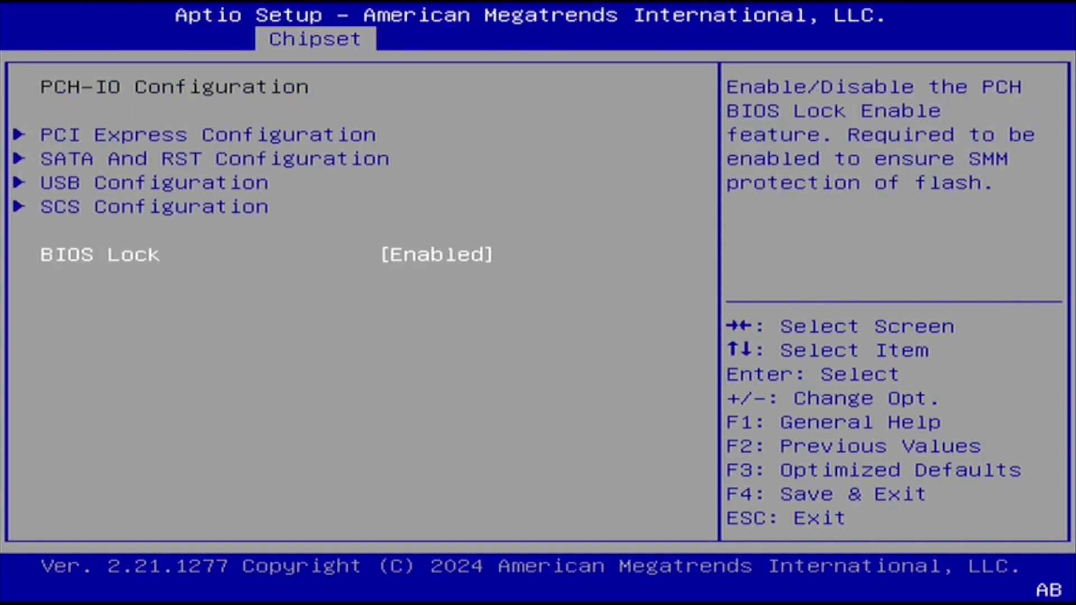
pyautogui.press('-')
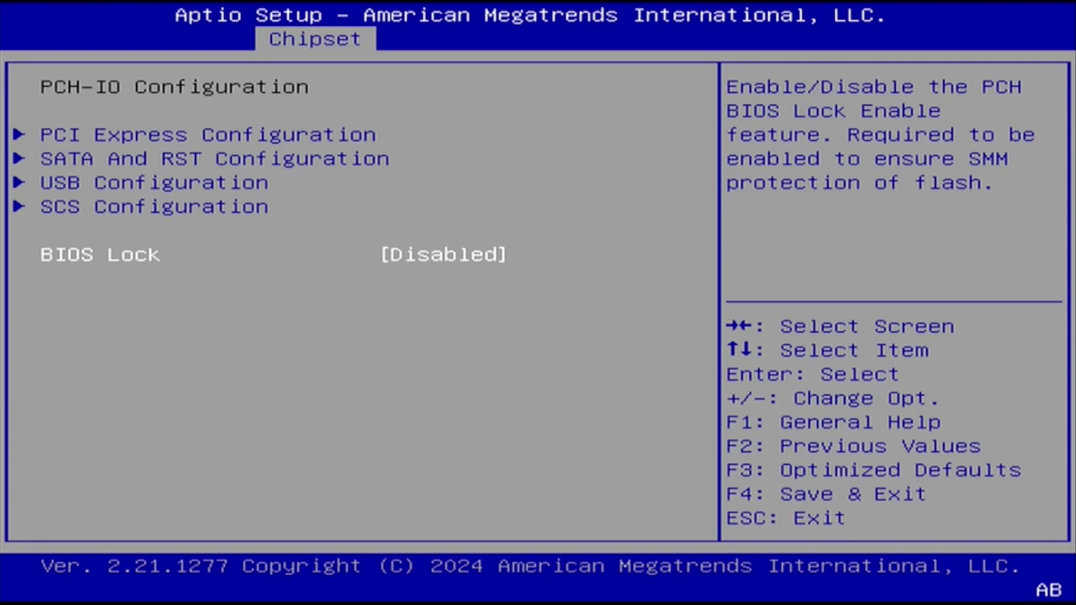
pyautogui.press('F4')
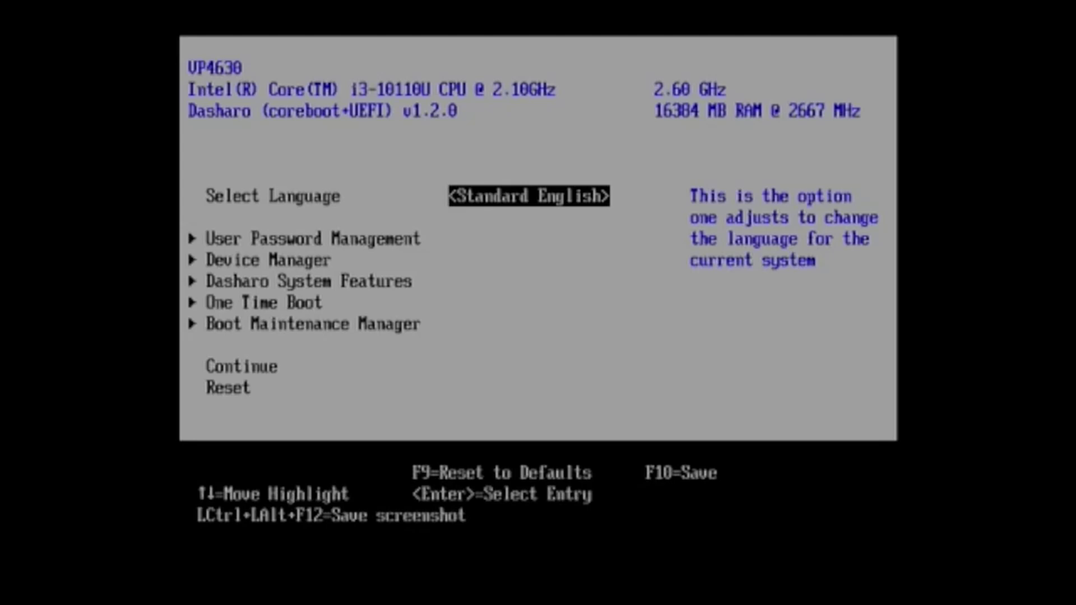
# - Disable "Lock the BIOS boot medium" in the Dasharo Security Options, save the configuration changes and leave the Dasharo submenus
pyautogui.press('Down')
pyautogui.press('Down')
pyautogui.press('Down')
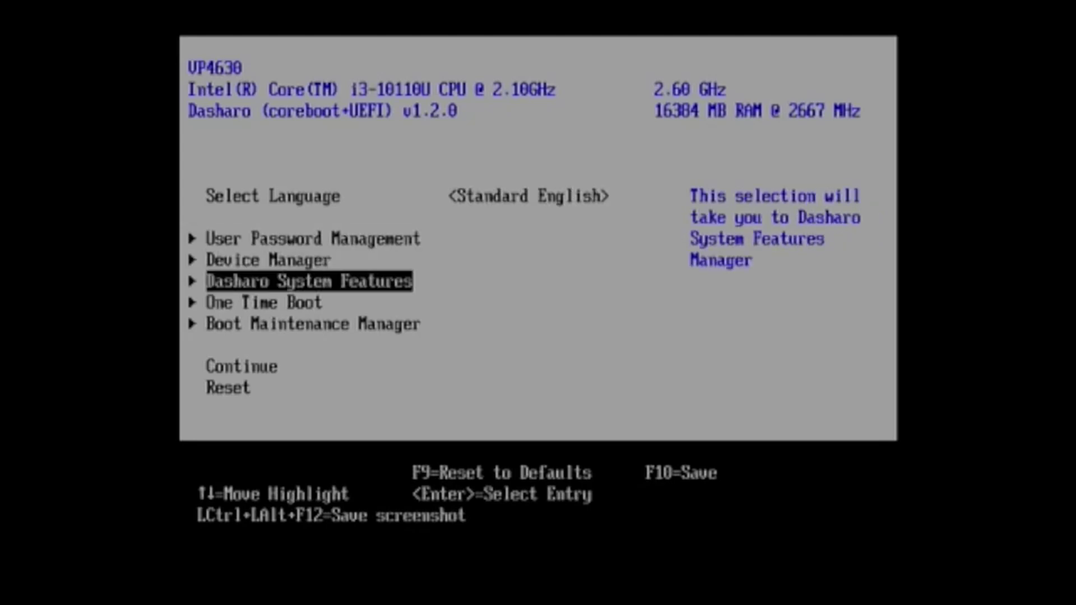
pyautogui.press('Return')
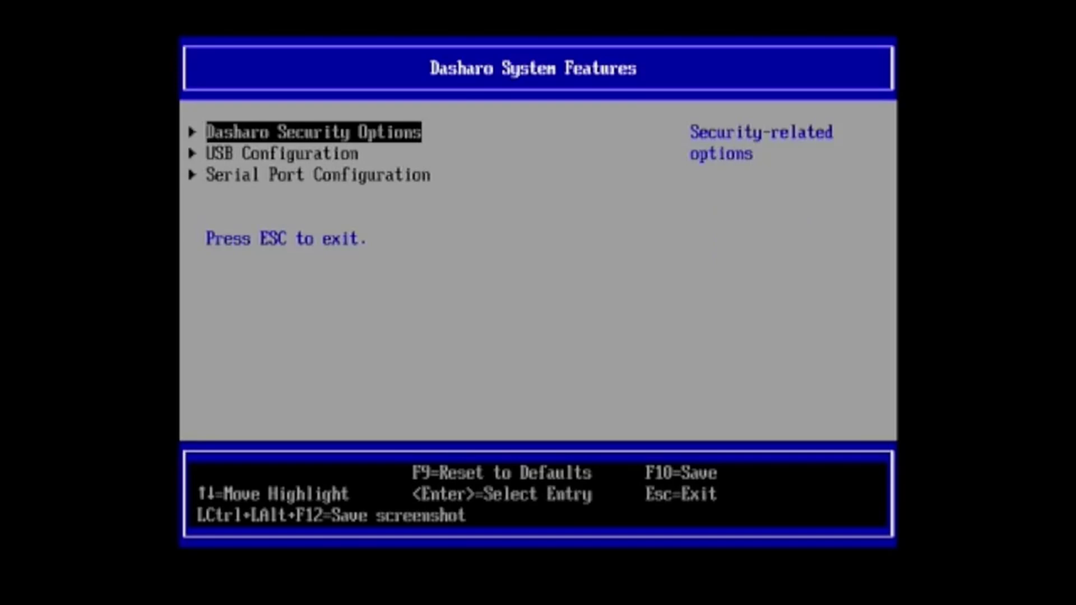
pyautogui.press('Return')
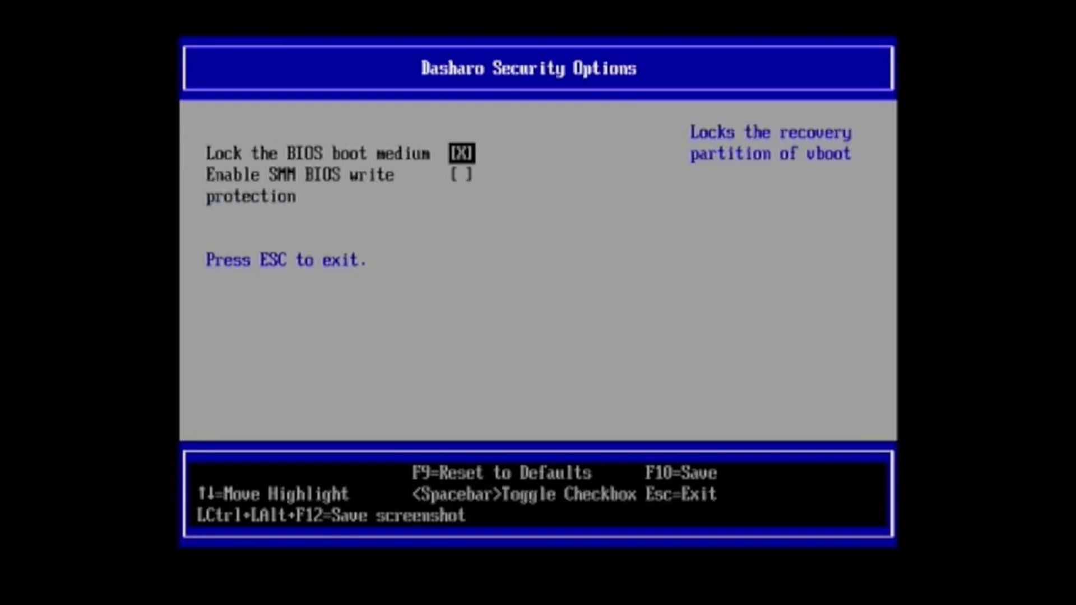
pyautogui.press('space')
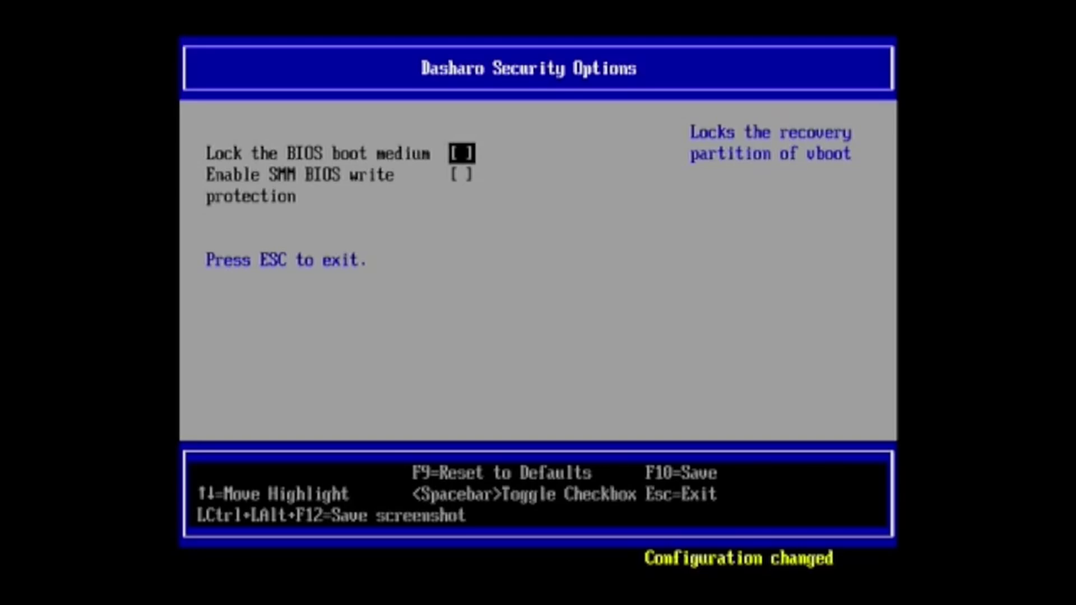
pyautogui.press('F10')
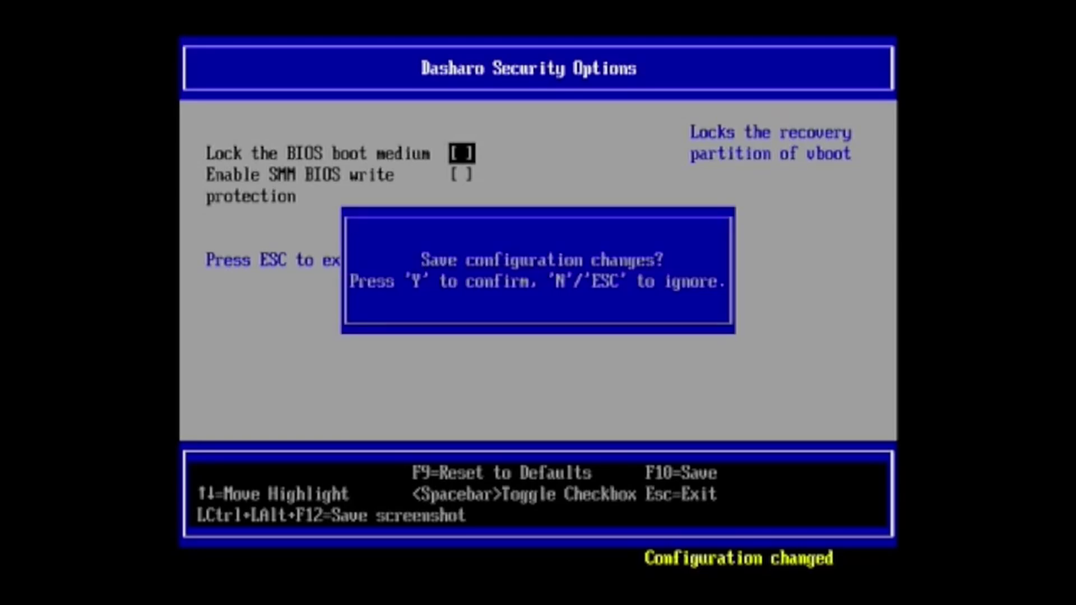
pyautogui.press('y')
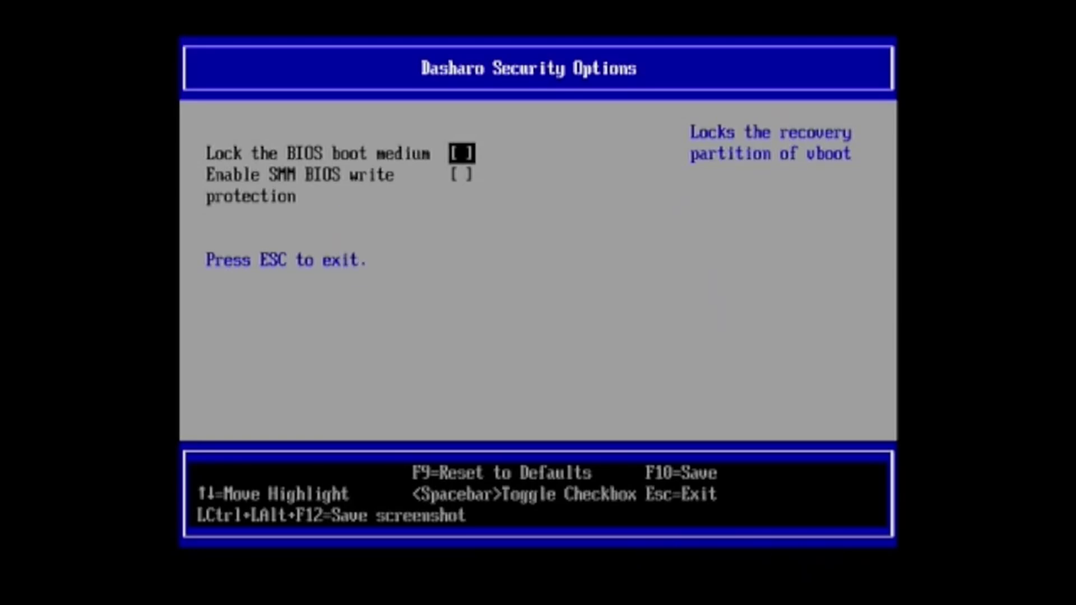
pyautogui.press('Escape')
pyautogui.press('Escape')
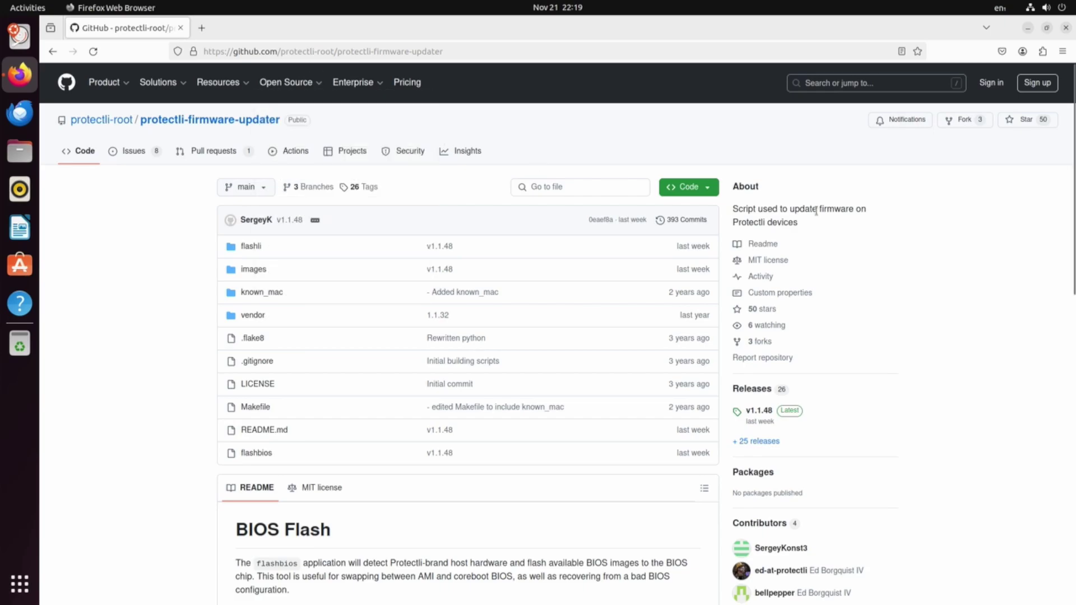
# - Open the code download options of the protectli-firmware-updater repository and launch Firefox from the Ubuntu desktop
pyautogui.click(707, 191)
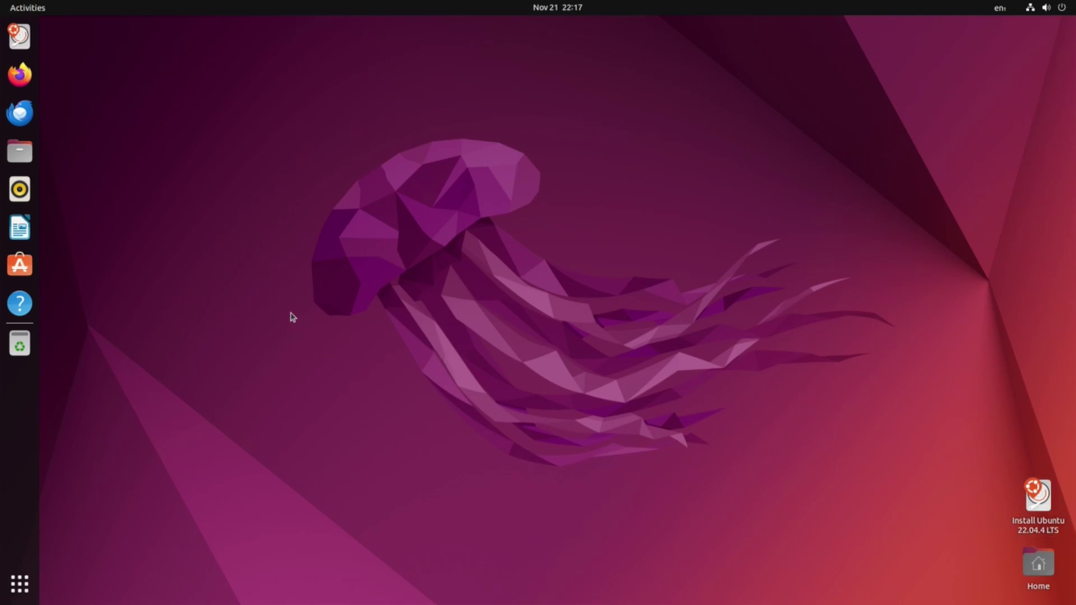
pyautogui.click(20, 74)
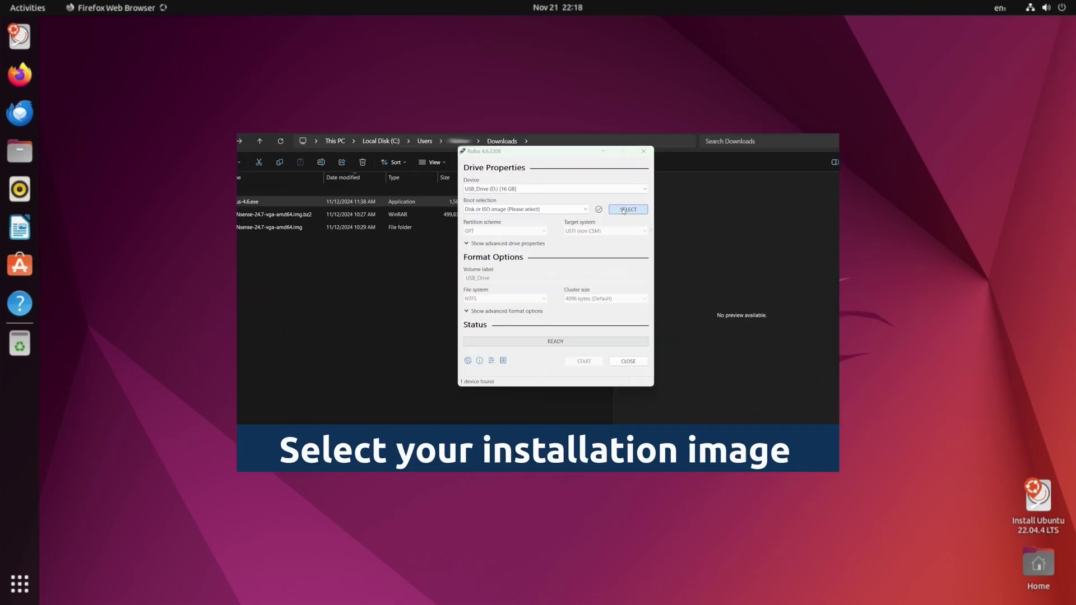
# - Switch to Rufus and open the boot image selection for the 16 GB USB_Drive
pyautogui.click(627, 210)
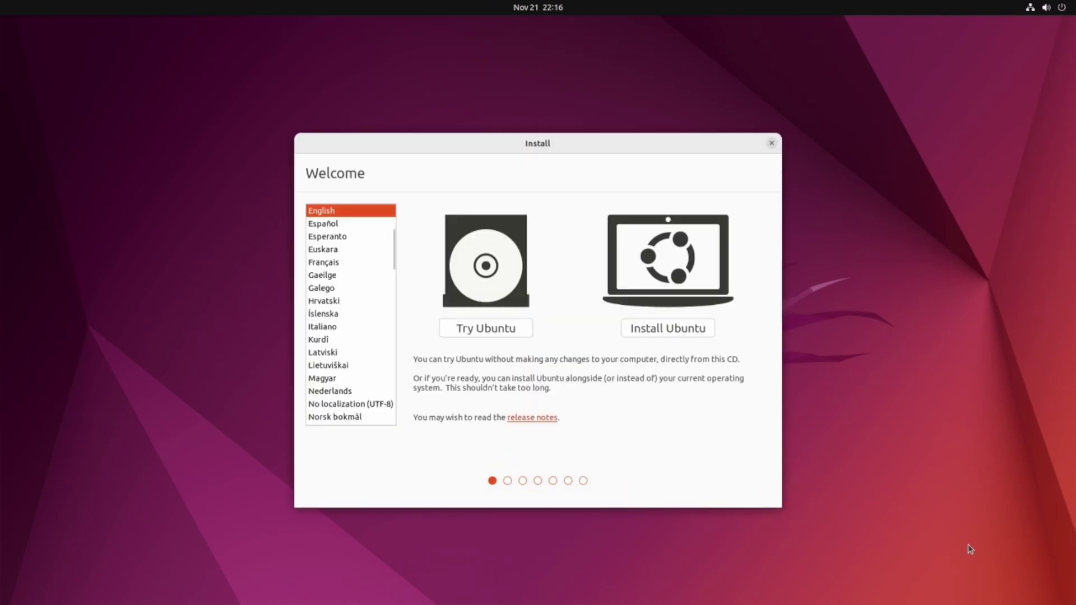
# - Start the Ubuntu trial session and open github.com/protectli-root/protectli-firmware-updater in Firefox
pyautogui.click(505, 328)
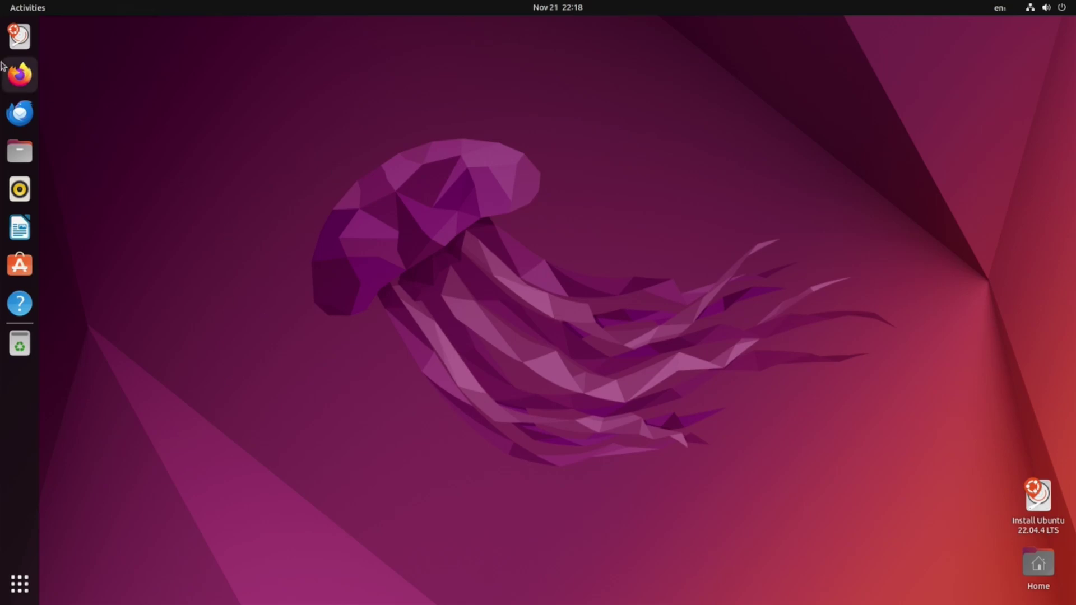
pyautogui.click(14, 73)
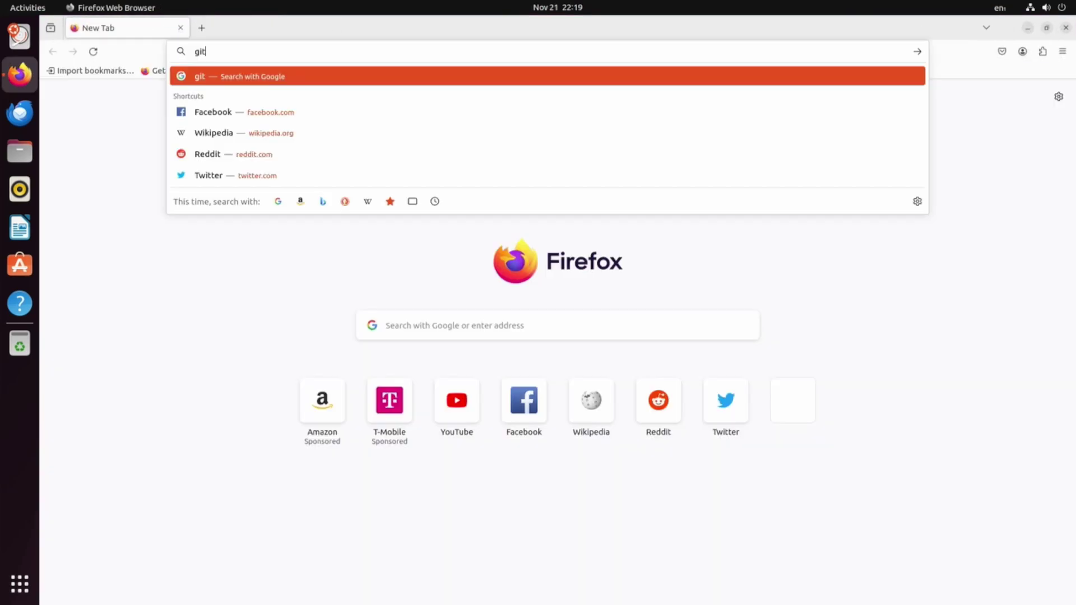
pyautogui.write('hub')
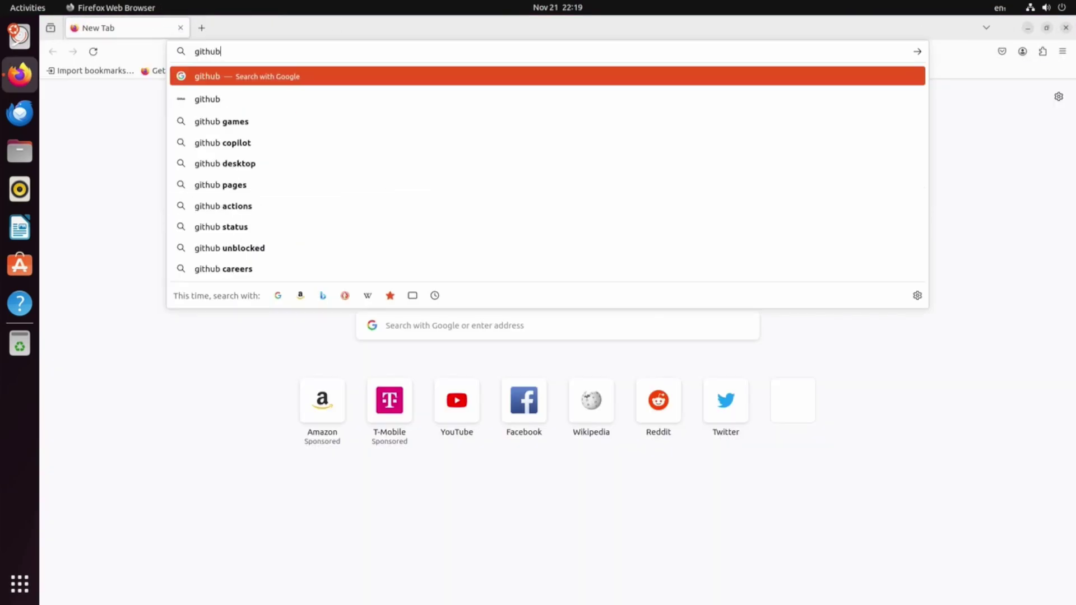
pyautogui.write('.com/protectli-root')
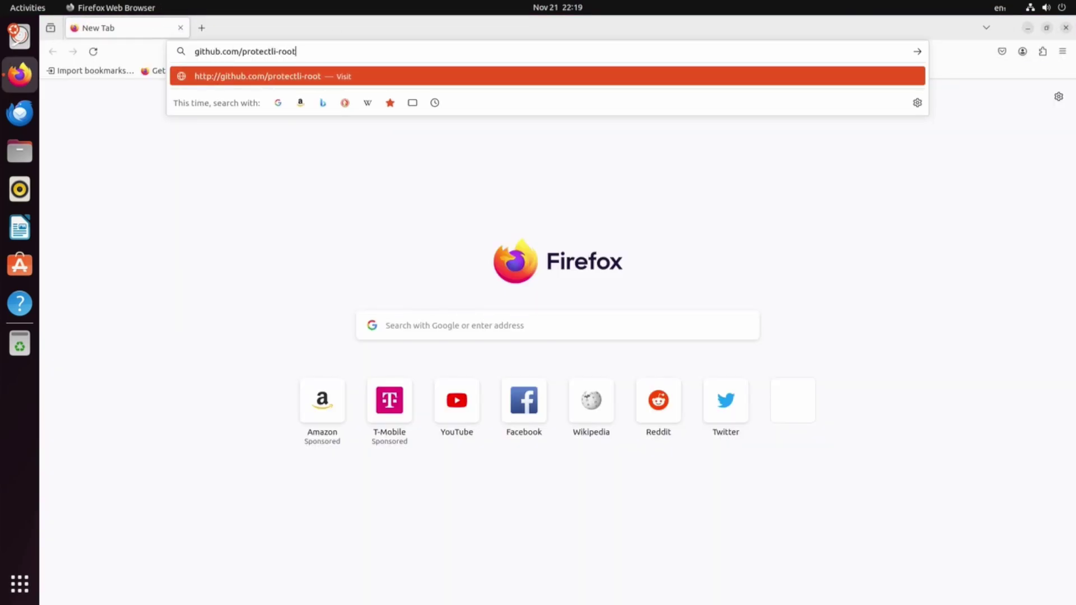
pyautogui.write('/protectli-firmware-updater')
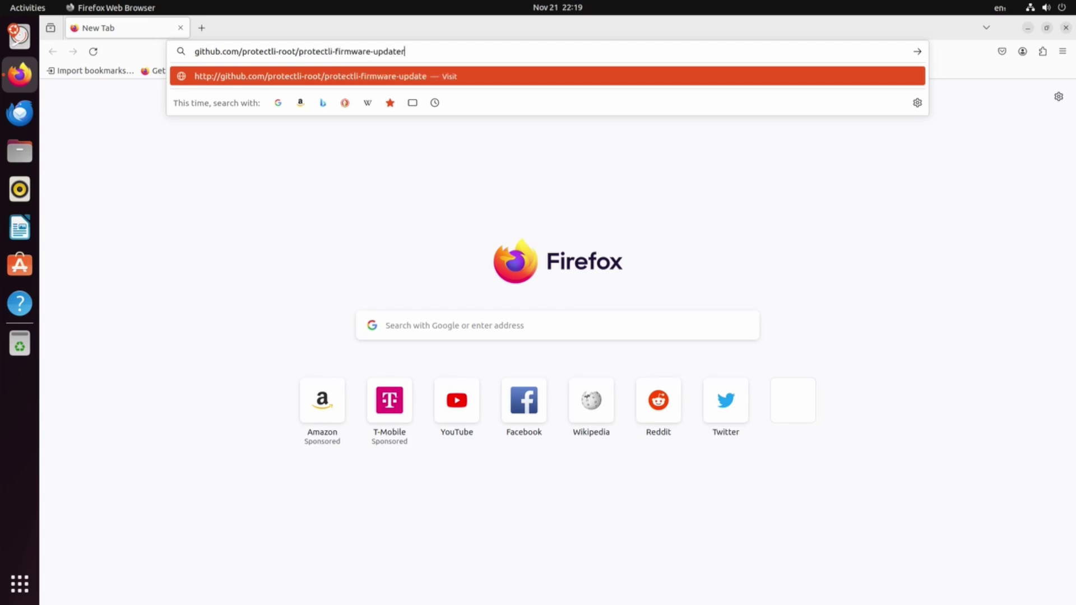
pyautogui.press('Return')
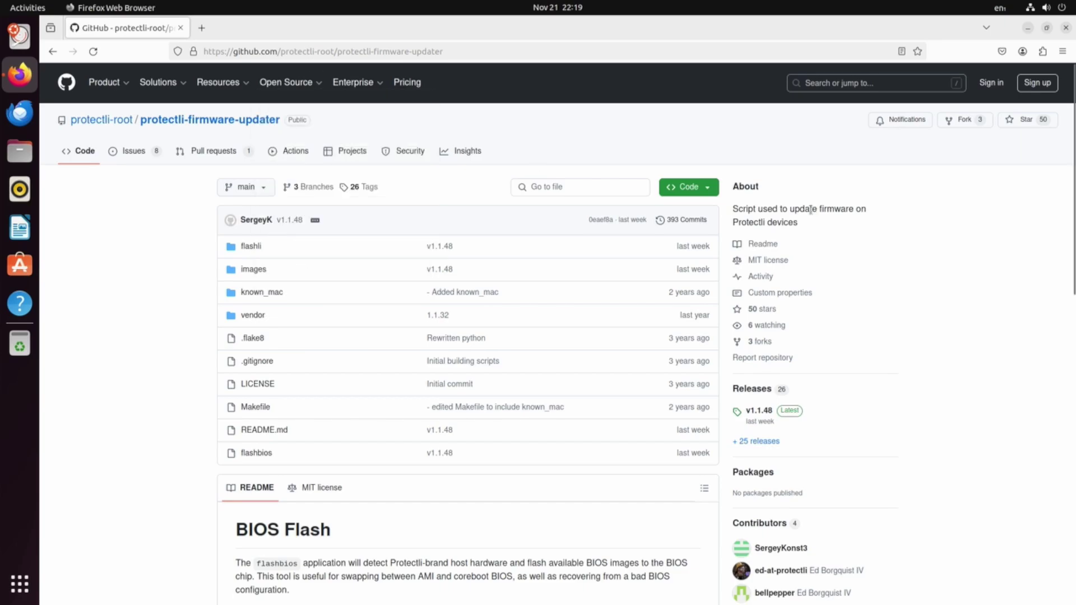
# - Download the protectli-firmware-updater repository as a ZIP and extract the archive in the Downloads folder
pyautogui.click(707, 190)
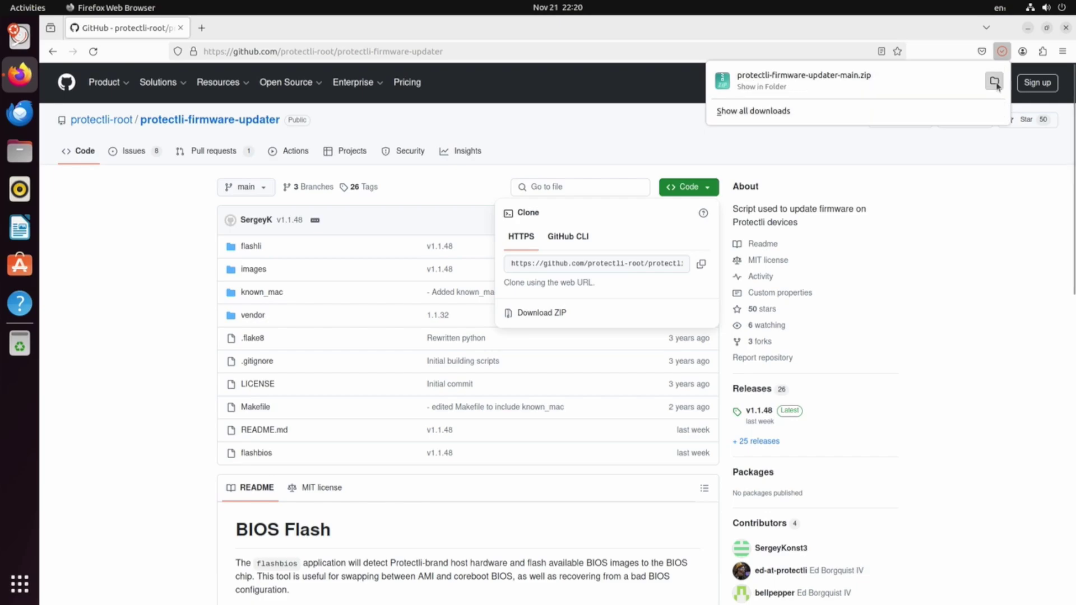
pyautogui.click(996, 82)
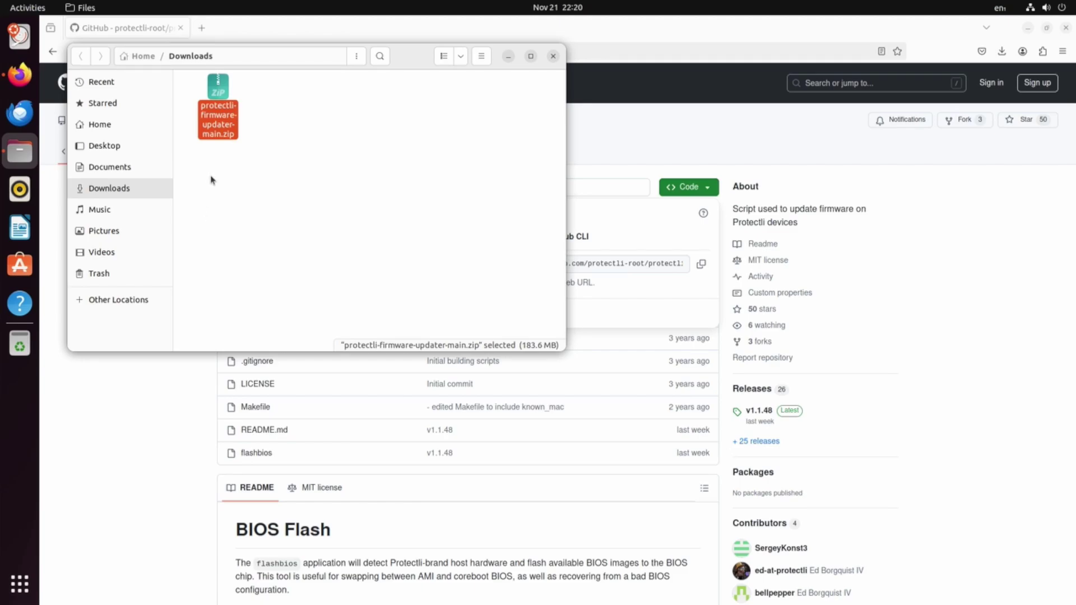
pyautogui.rightClick(235, 122)
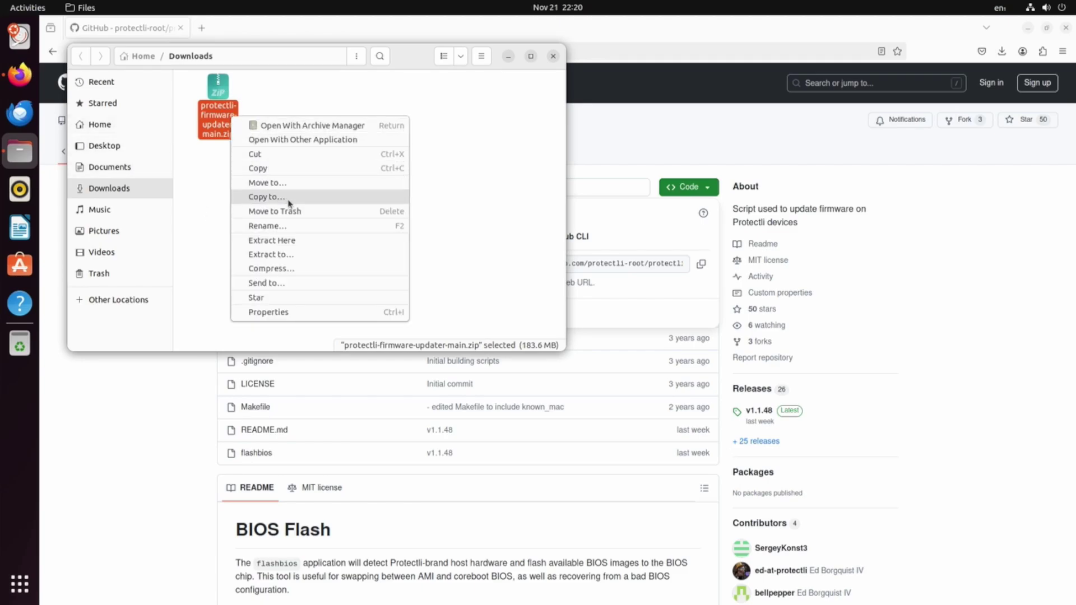
pyautogui.click(291, 241)
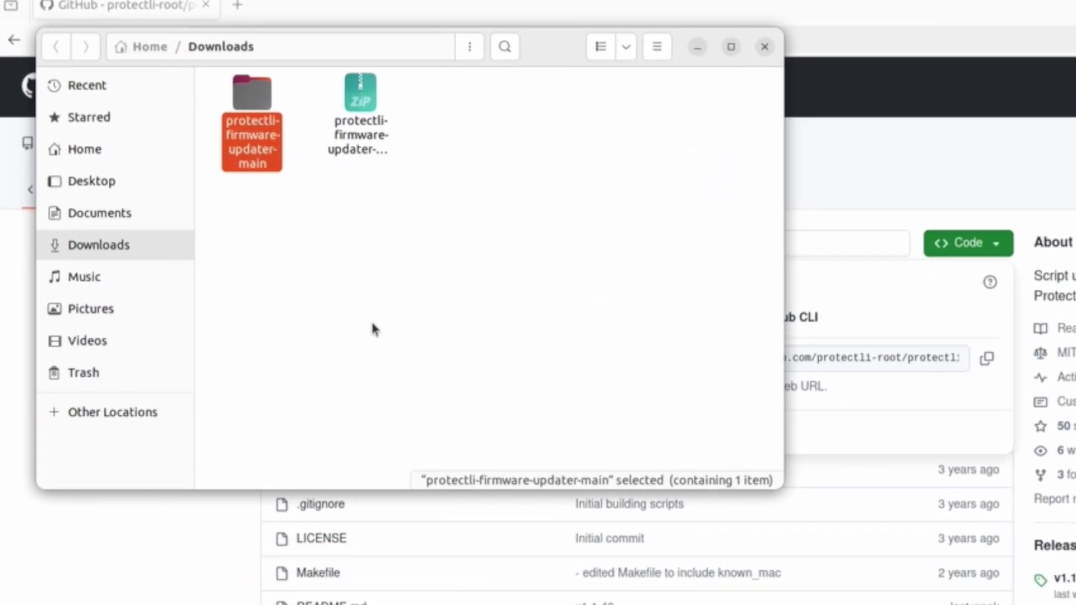
pyautogui.click(372, 327)
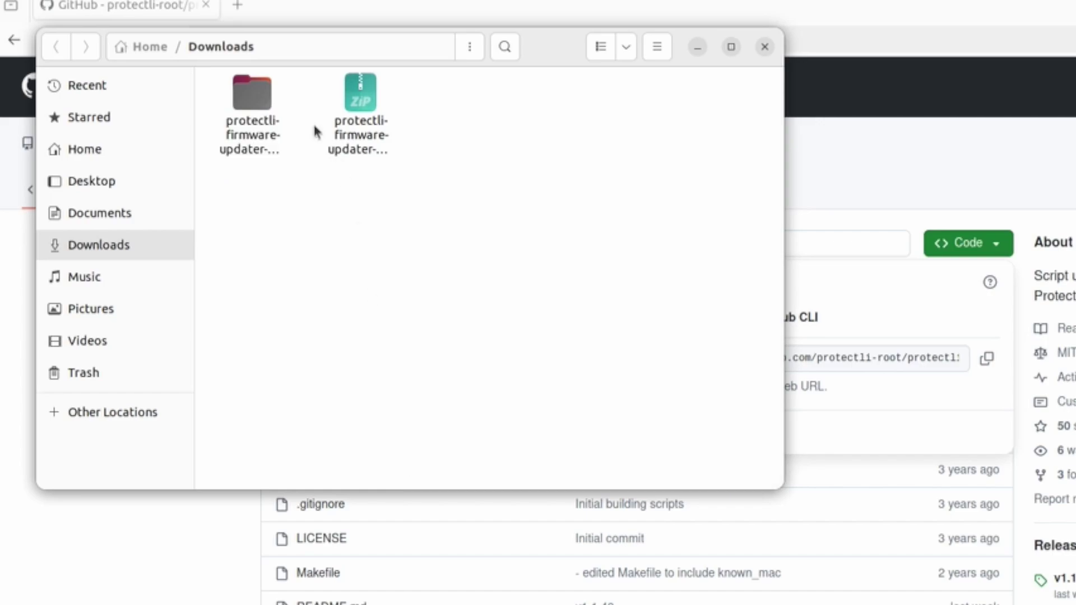
# - Open a terminal in the extracted protectli-firmware-updater-main folder, run "sudo ./flashbios" and maximize the terminal window
pyautogui.doubleClick(248, 97)
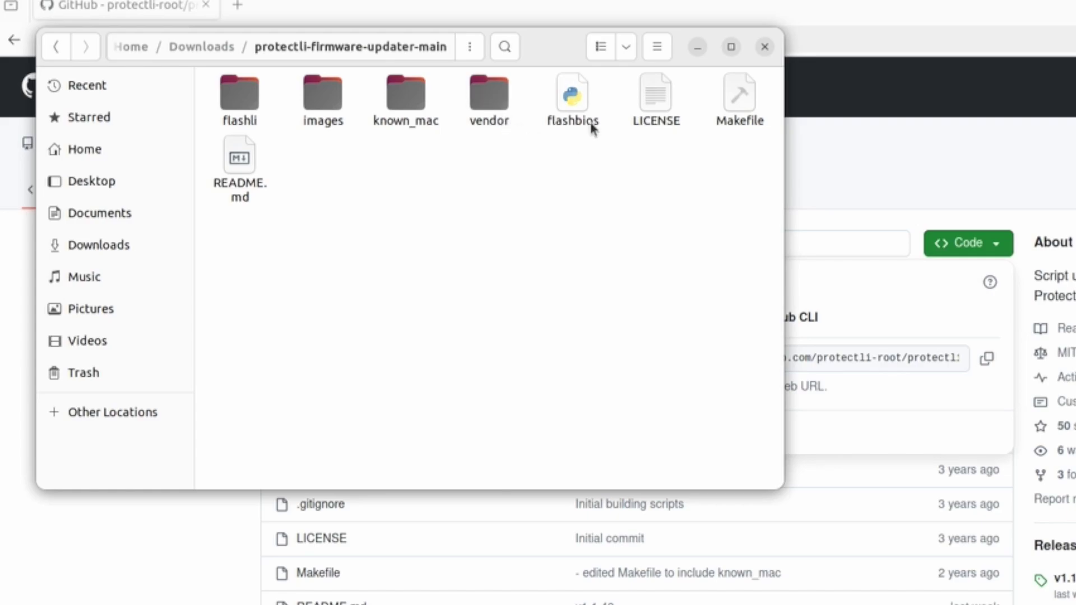
pyautogui.rightClick(534, 257)
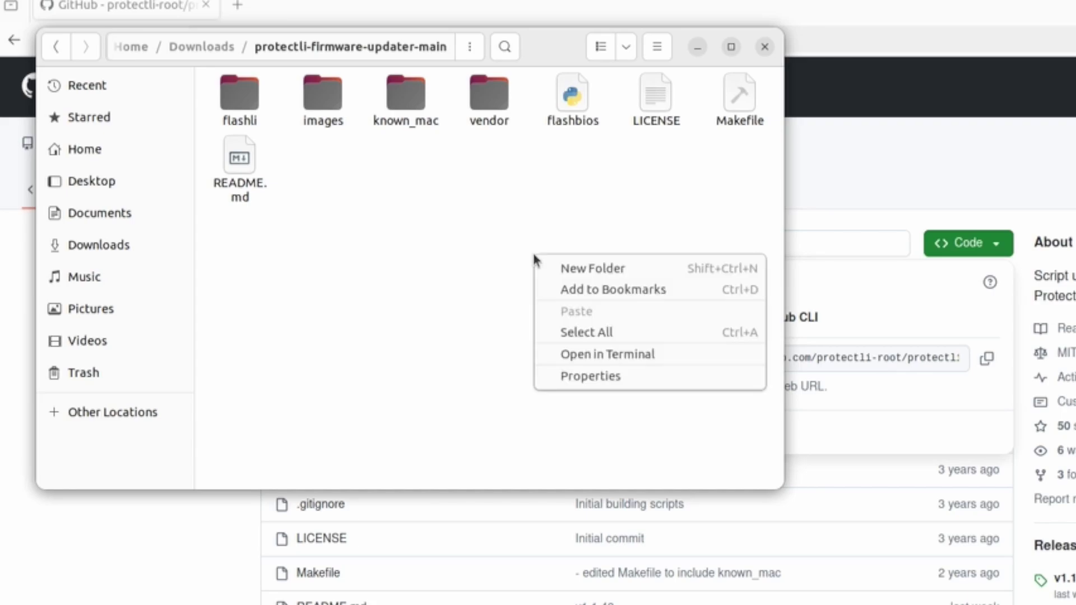
pyautogui.click(604, 361)
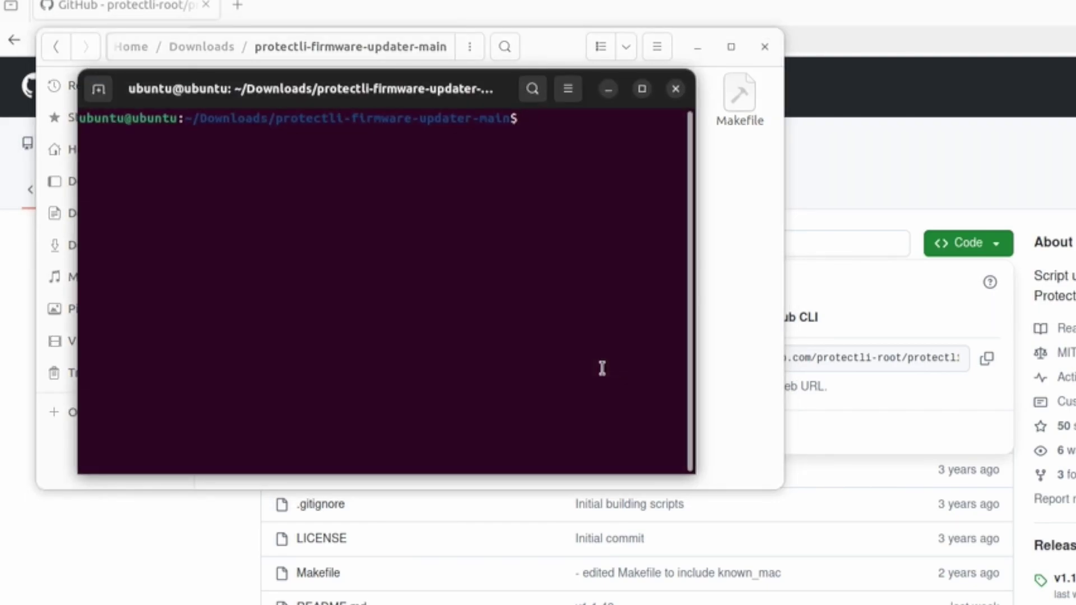
pyautogui.write('sudo ./flashbios')
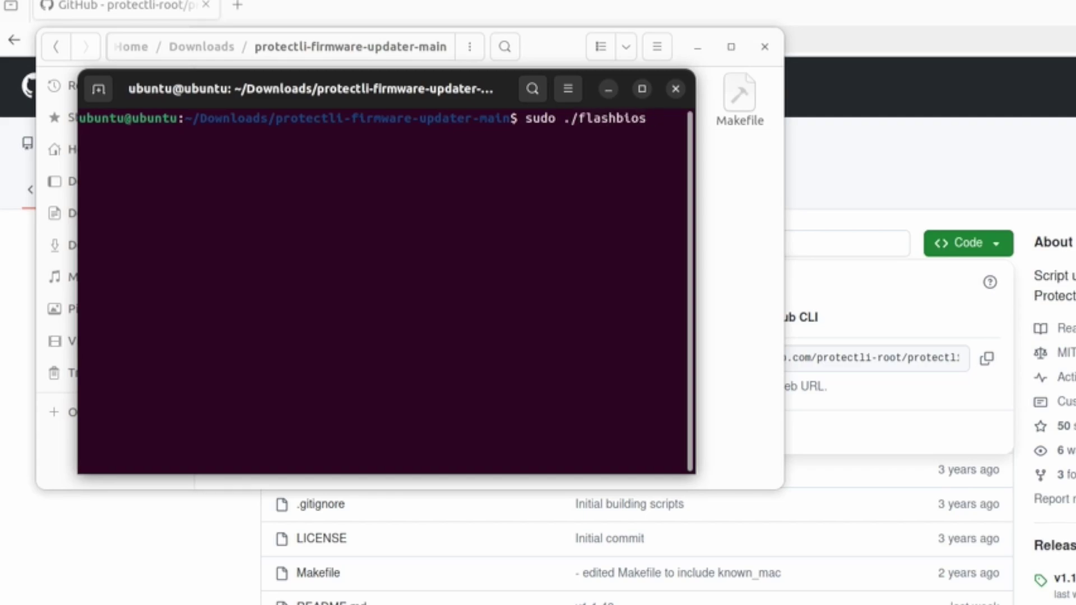
pyautogui.press('Return')
pyautogui.press('super+Up')
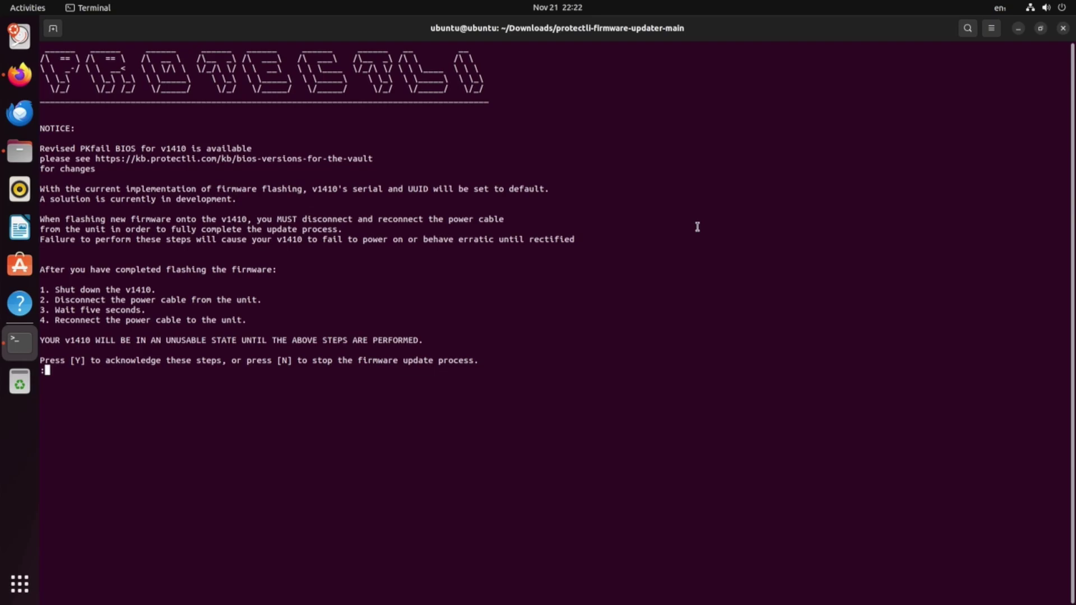
# - Acknowledge the v1410 power-cycle notice, choose AMI image 1 (v1410_JPL.4LAN.S8GB.PCIE.6W.007B.bin) and confirm flashing the device
pyautogui.write('y')
pyautogui.press('Return')
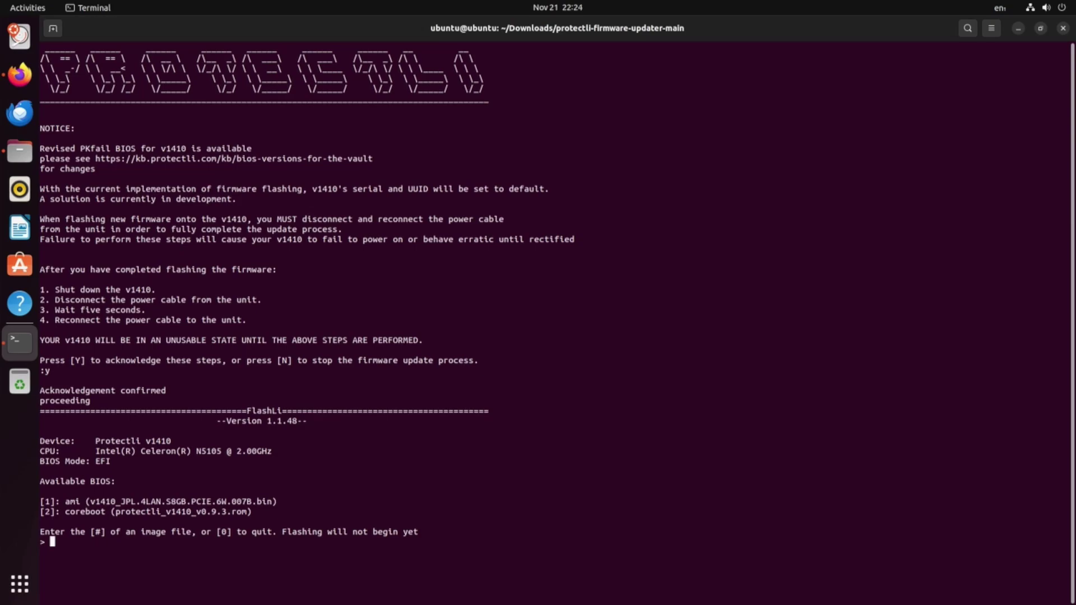
pyautogui.write('1')
pyautogui.press('Return')
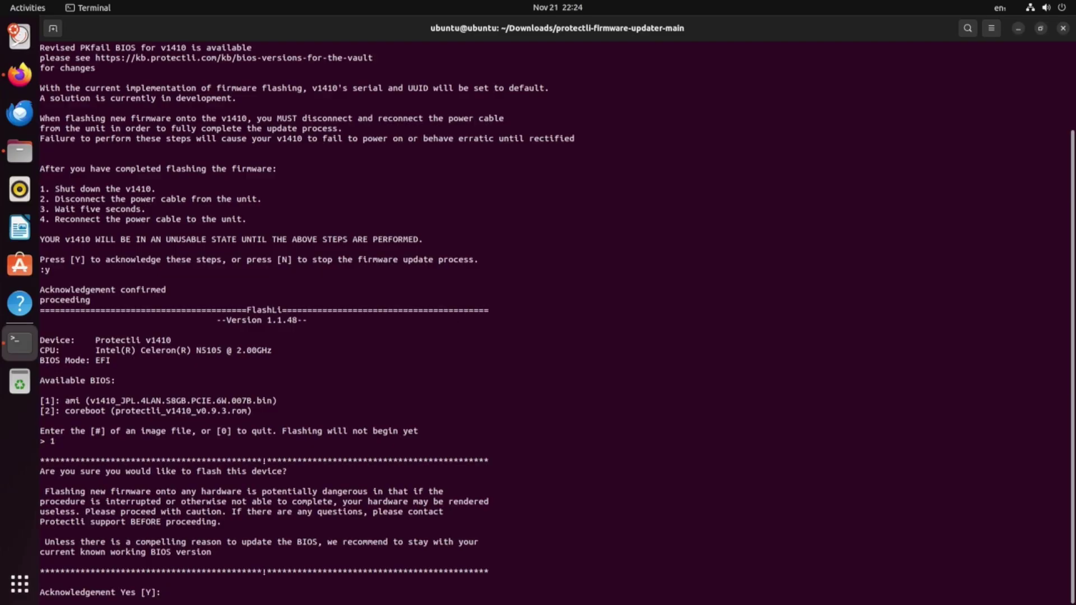
pyautogui.write('y')
pyautogui.press('Return')
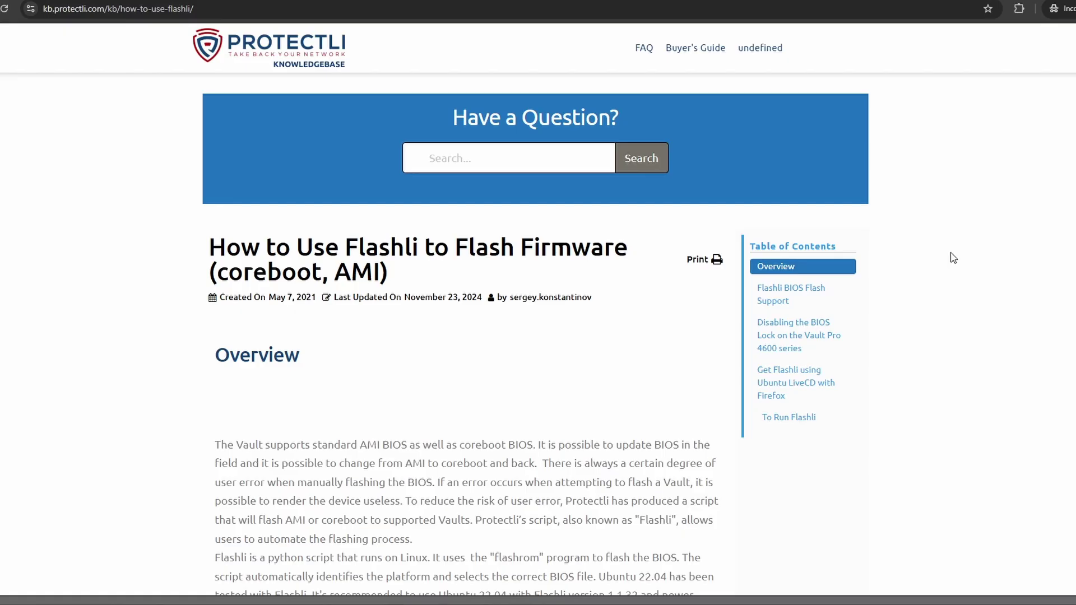
# - Examine the table of supported AMI and coreboot versions per Vault model in the Protectli knowledge base article on Flashli
pyautogui.scroll(-2, 951, 253)
pyautogui.scroll(-2, 951, 253)
pyautogui.scroll(-5, 951, 257)
pyautogui.scroll(-3, 951, 253)
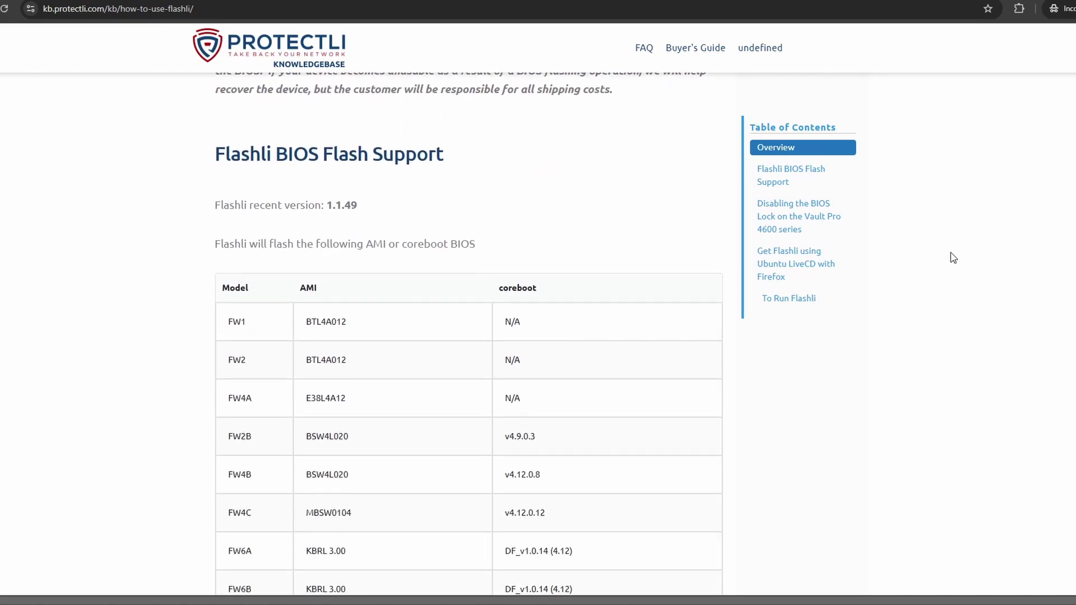
pyautogui.scroll(-1, 950, 253)
pyautogui.scroll(-1, 953, 258)
pyautogui.scroll(-4, 954, 258)
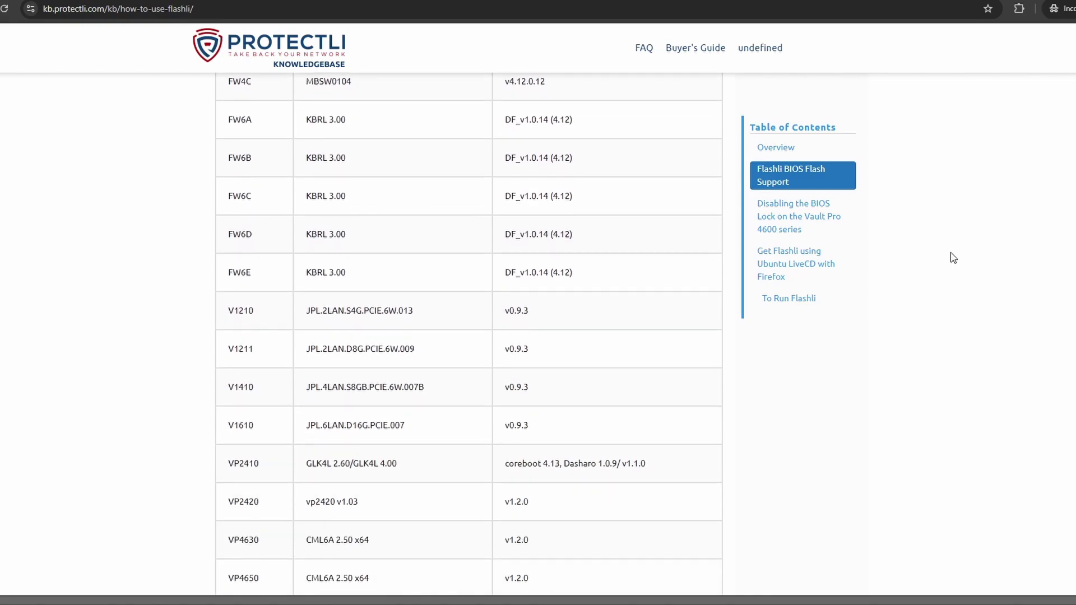